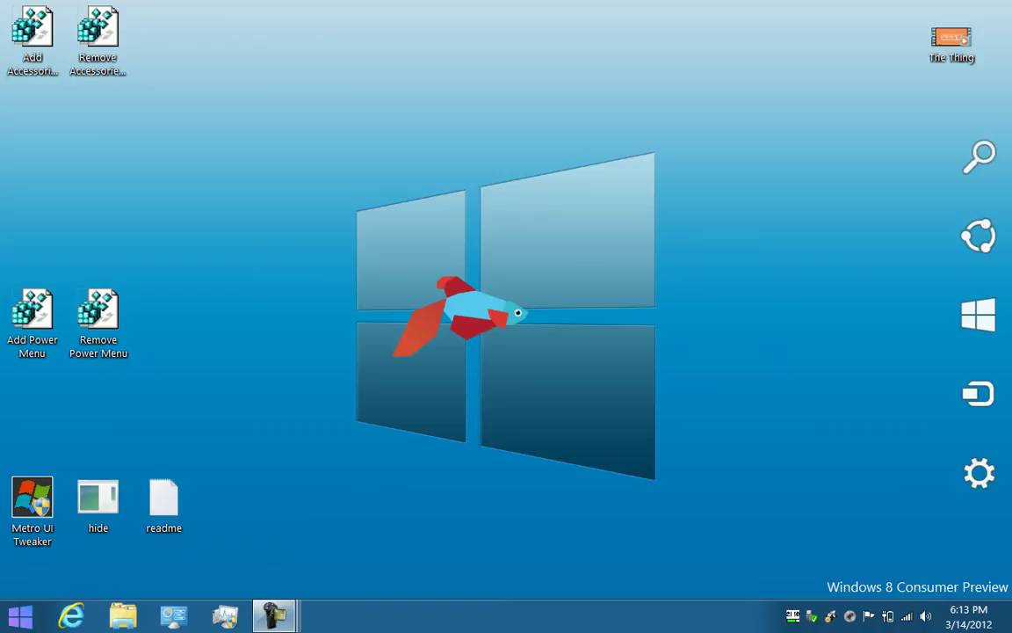
Show the Power tile's Sleep, Shut down and Restart choices in Settings, then dismiss the pane
key("super+i")
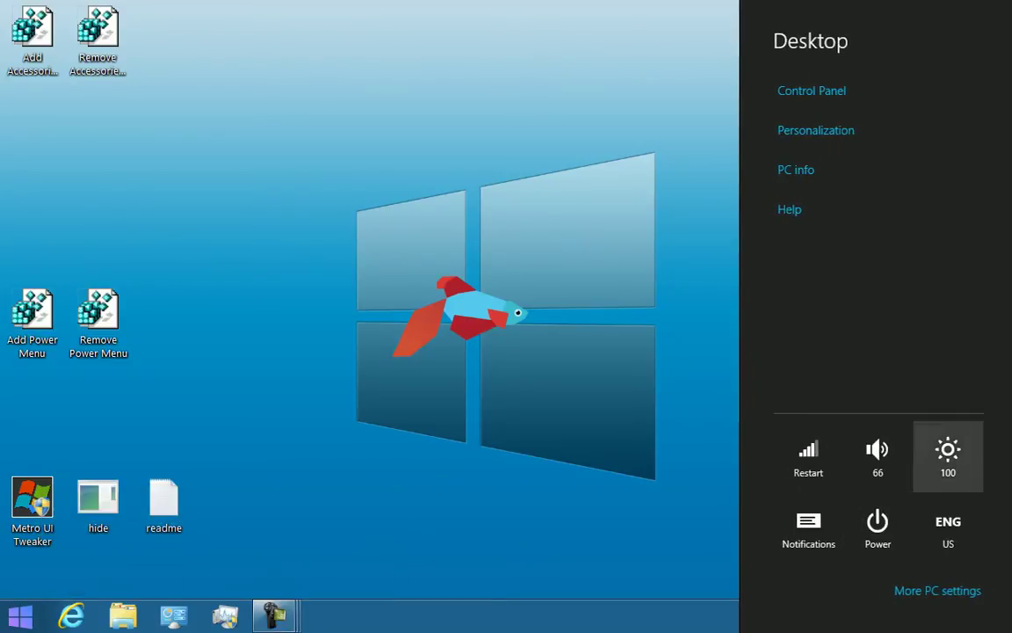
left_click(874, 525)
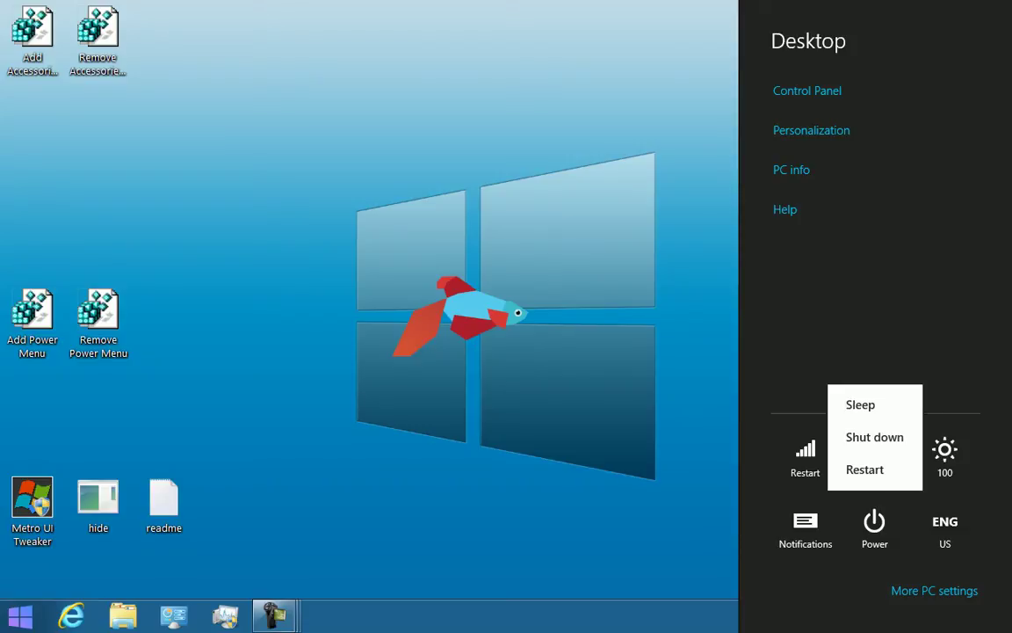
key("Escape")
key("Escape")
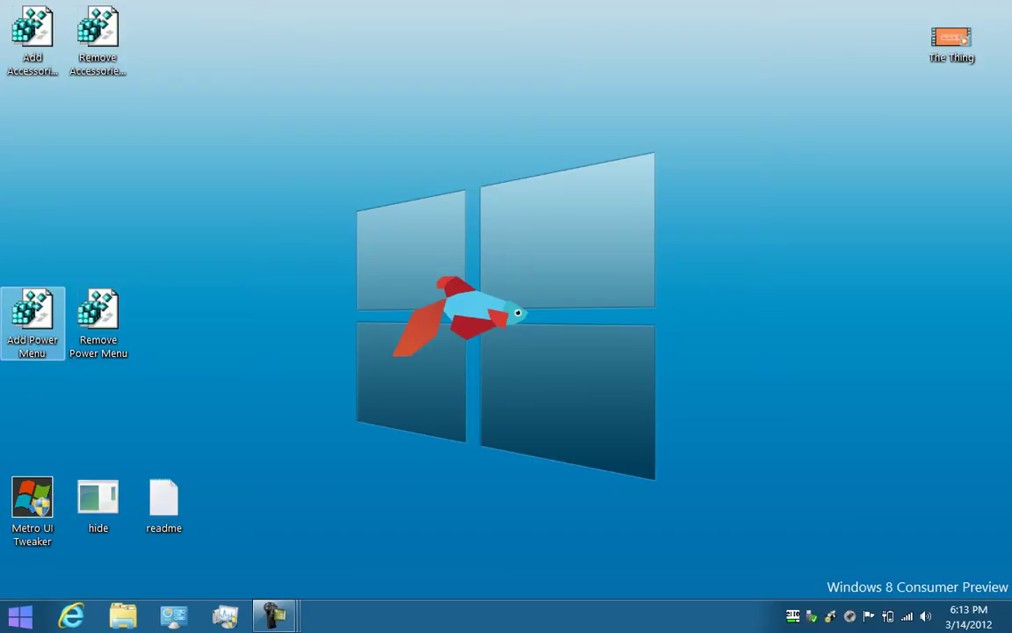
Merge 'Add Power Menu.reg' and confirm Power Menu appears in the desktop right-click menu
double_click(31, 321)
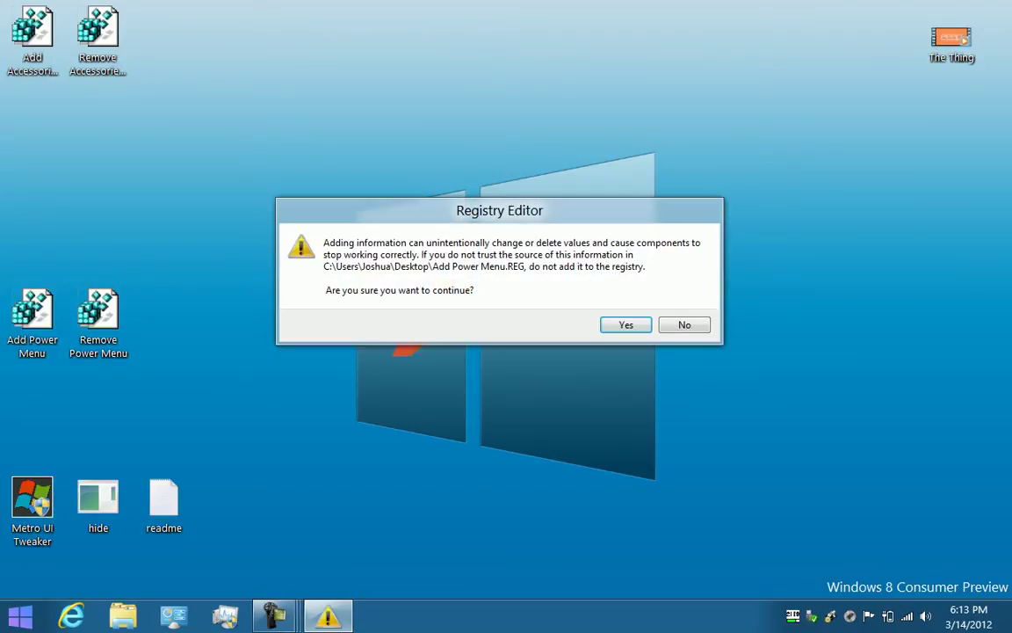
key("Return")
key("Return")
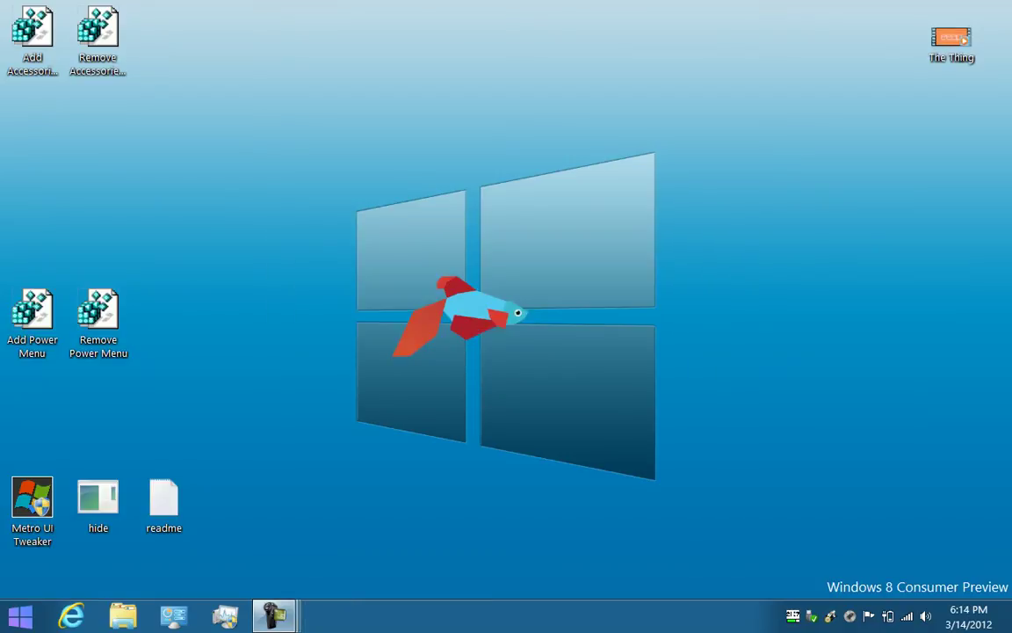
right_click(240, 212)
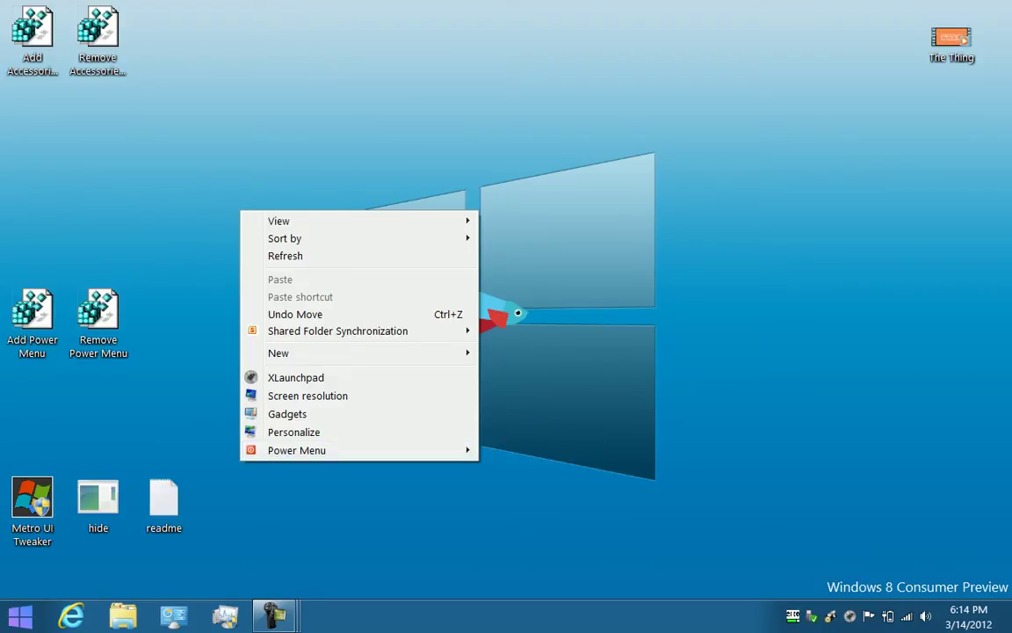
Merge the 'Add Accessories in context menu' .reg file and check the desktop Accessories submenu
key("Escape")
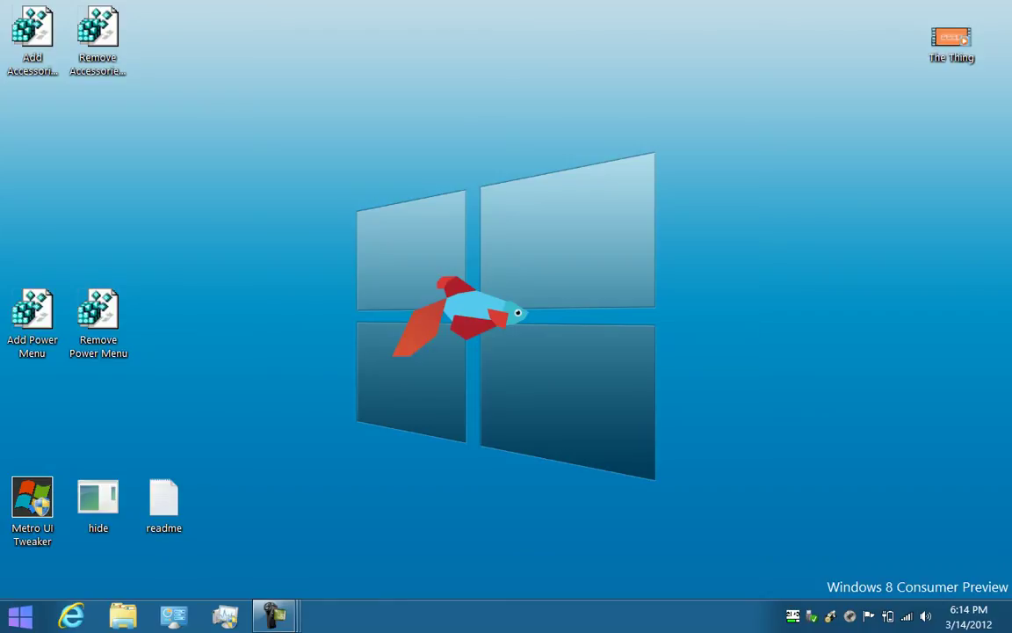
double_click(32, 35)
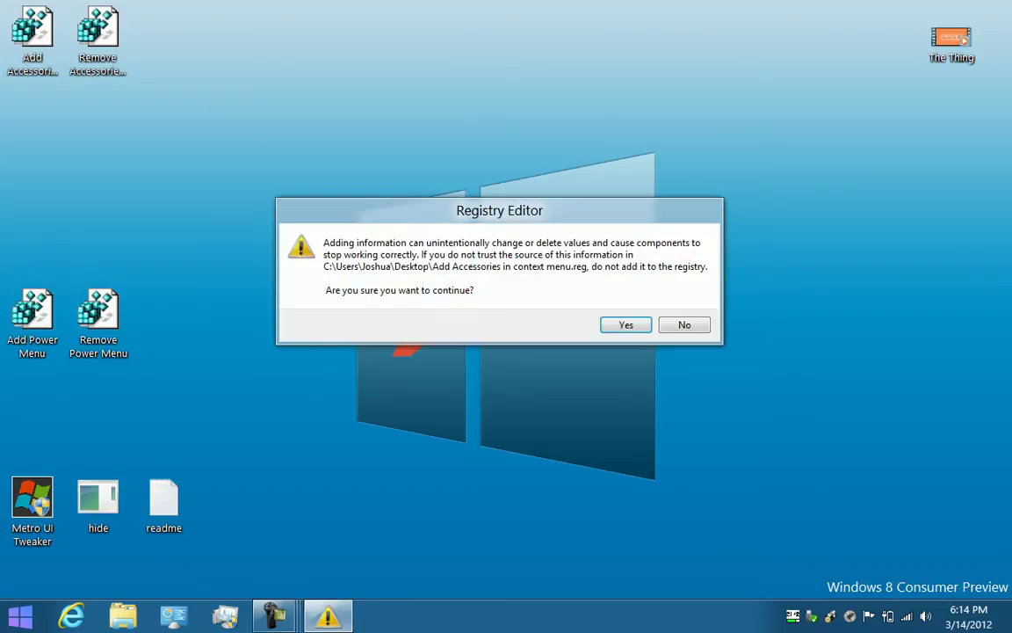
key("Return")
key("Return")
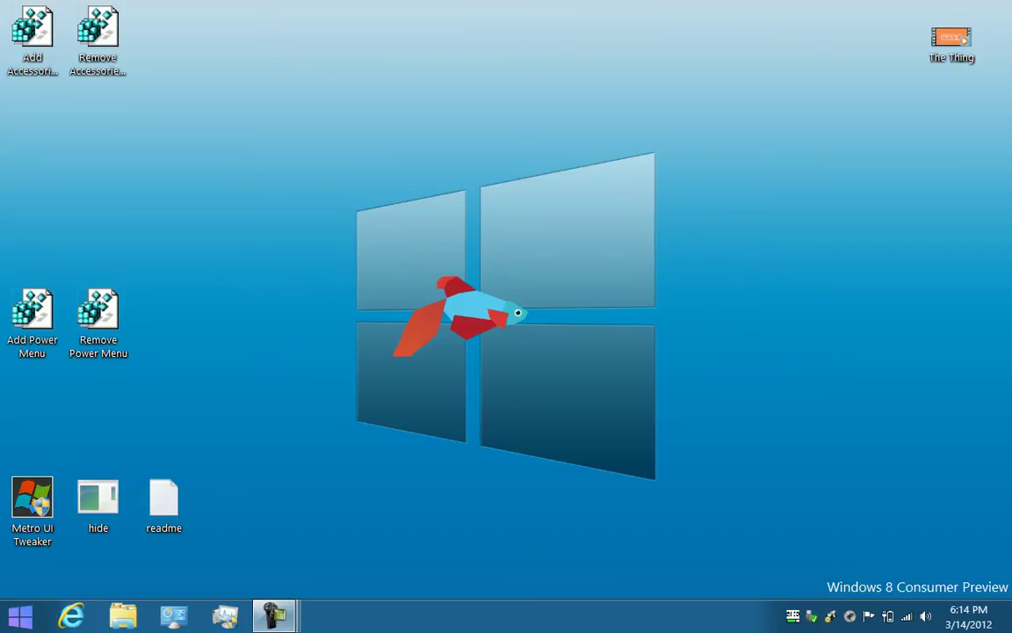
right_click(280, 92)
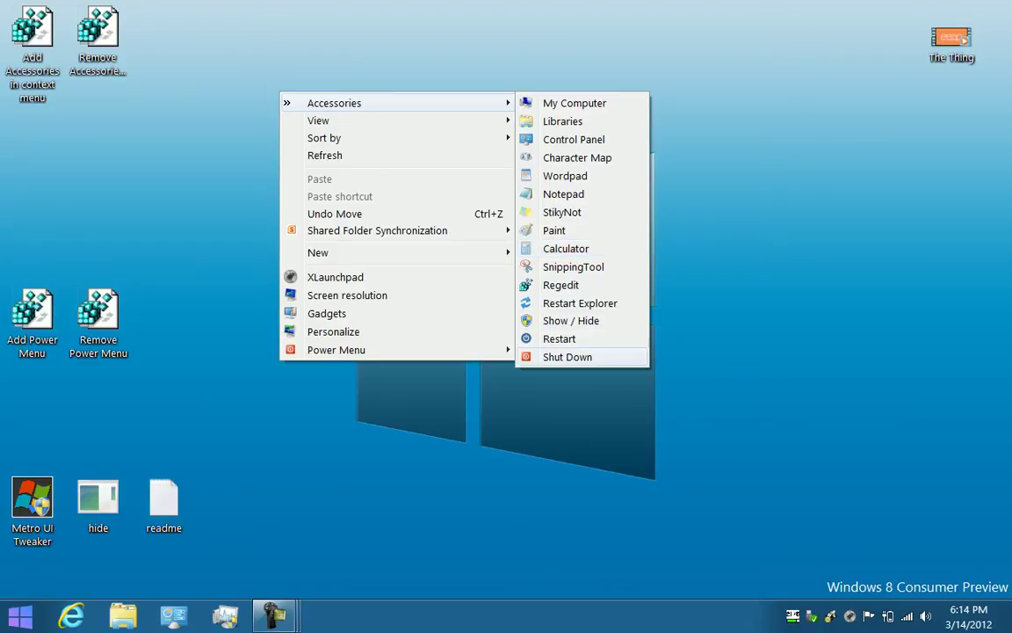
key("Escape")
key("Escape")
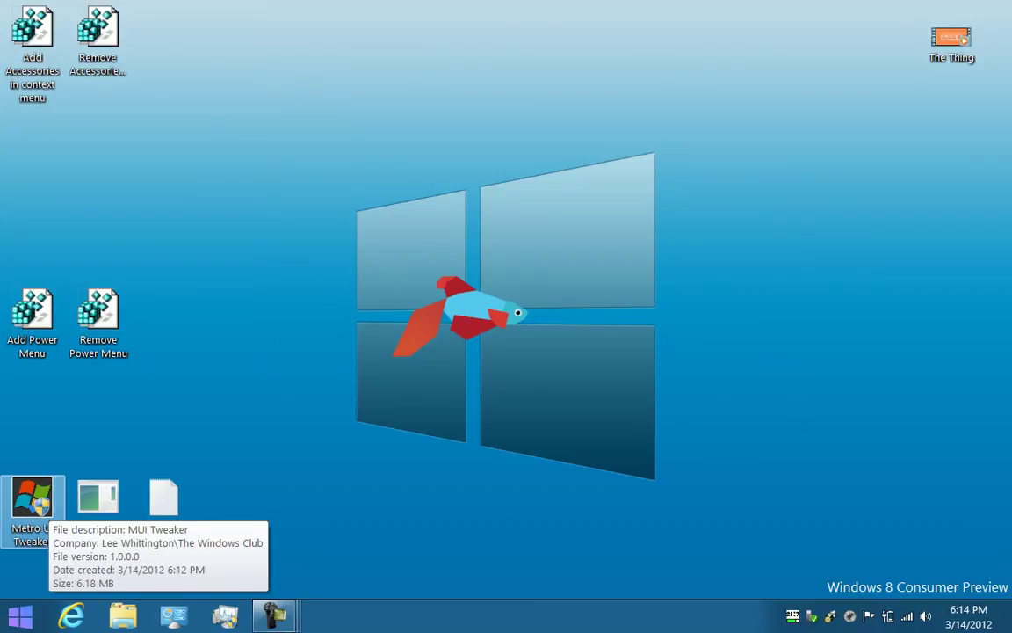
right_click(42, 505)
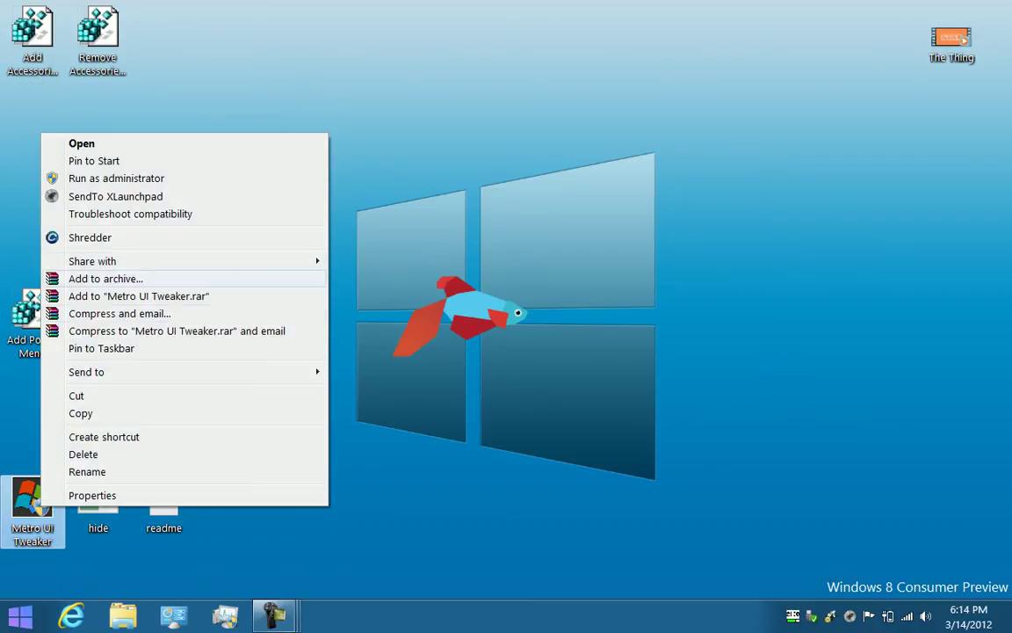
left_click(116, 177)
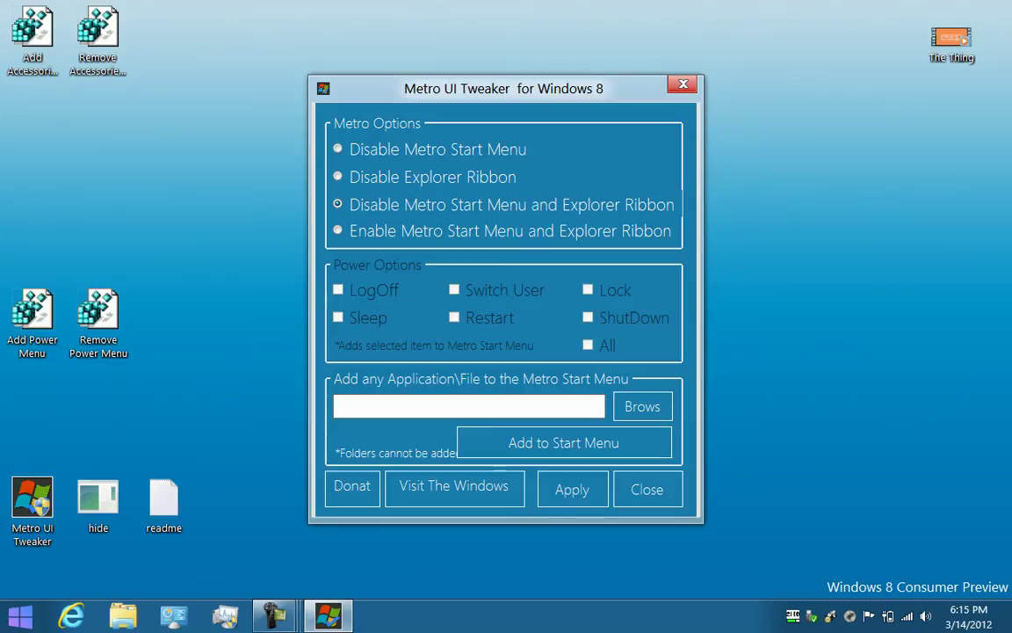
key("alt+F4")
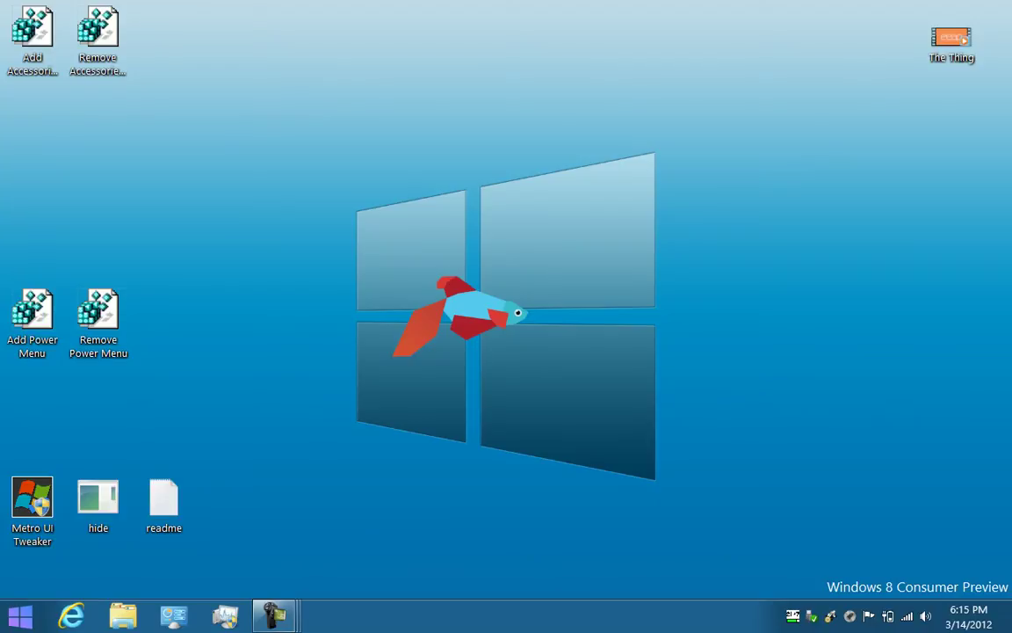
Open XLaunchpad with Shift+Tab and browse its pages to the Shutdown, Restart, Logout, Sleep, CloseMonitor page
key("shift+Tab")
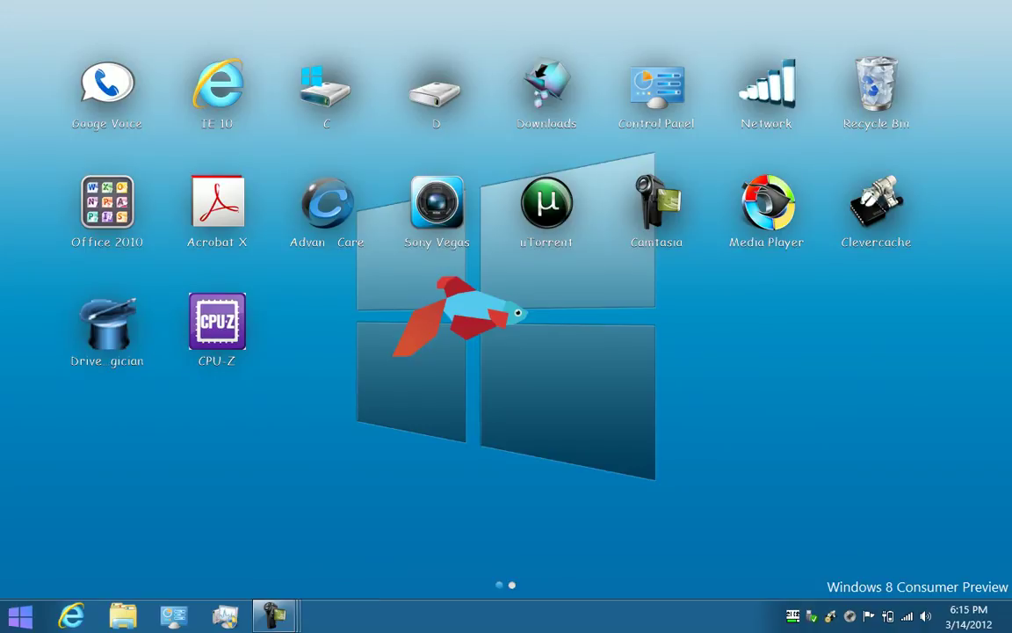
key("Right")
key("Left")
scroll(506, 264, "up", 1)
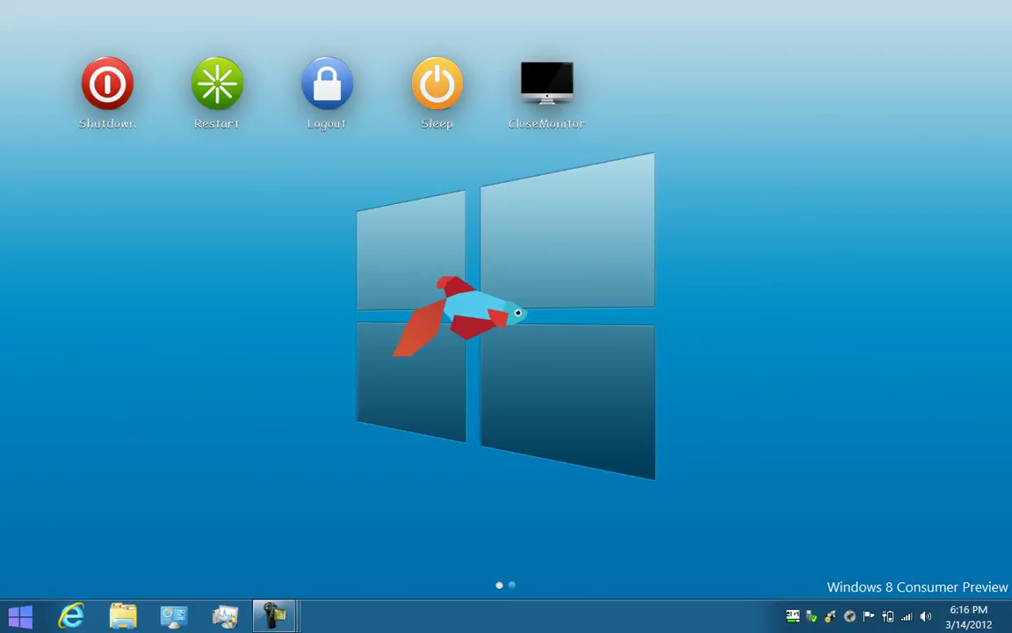
Close the XLaunchpad overlay to reveal the desktop icons again
key("Escape")
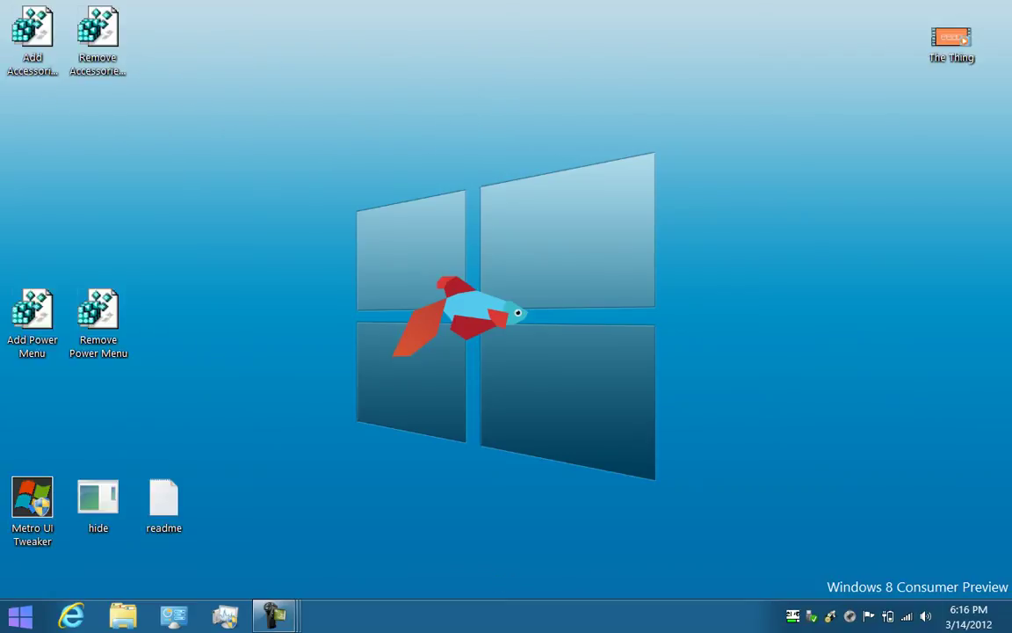